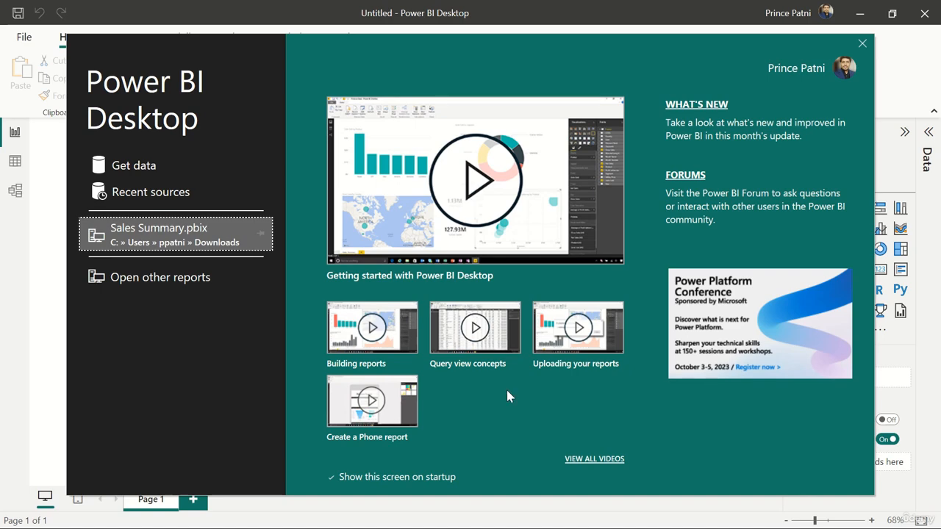
Open the recent report Sales Summary.pbix and decline the Azure Maps upgrade
left_click(187, 238)
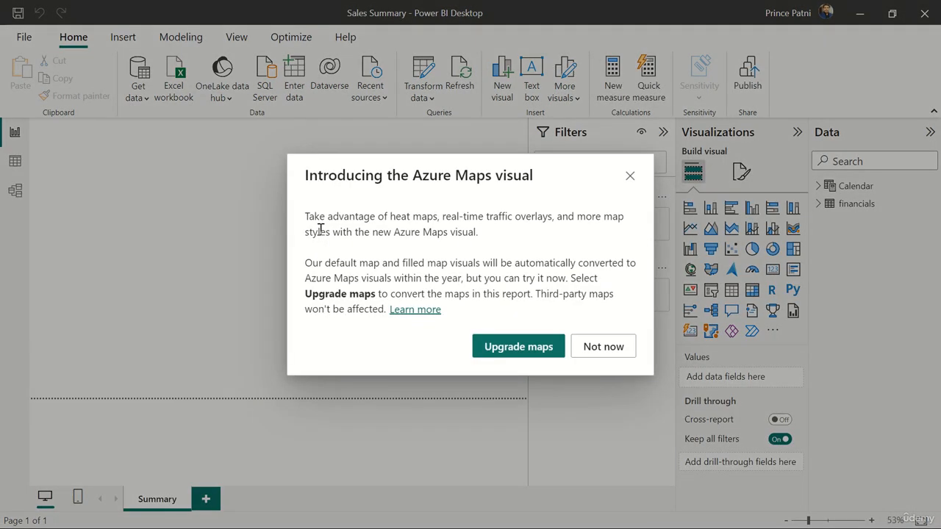
left_click(599, 345)
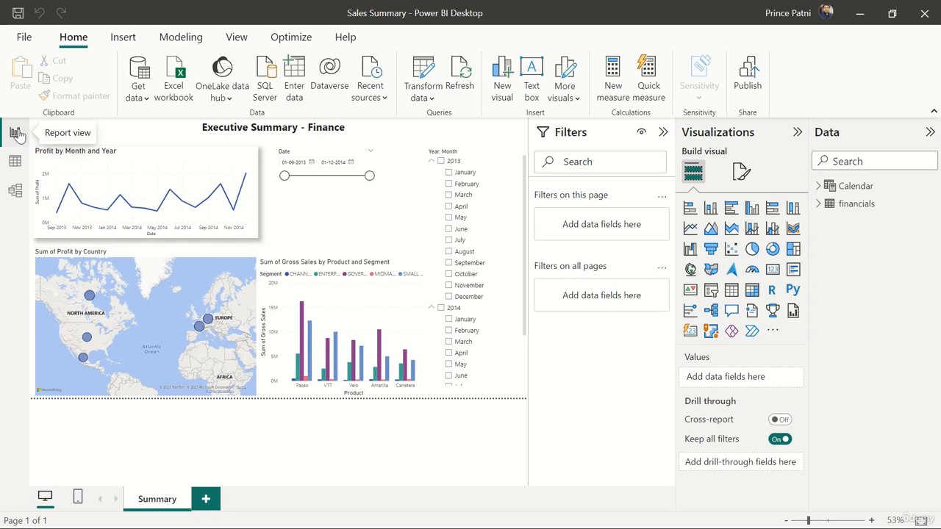
Examine the Calendar table's rows and the model's table relationships, and return to the report canvas
left_click(19, 163)
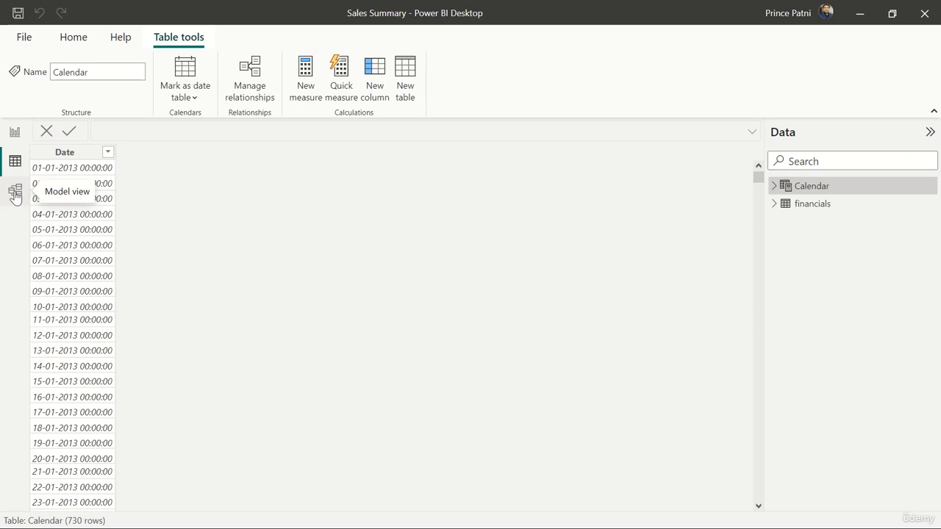
left_click(15, 194)
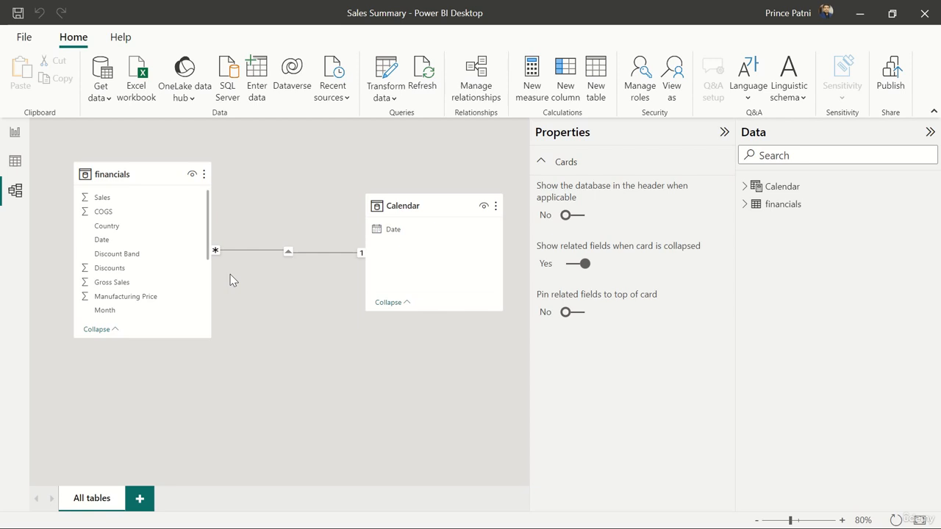
left_click(13, 139)
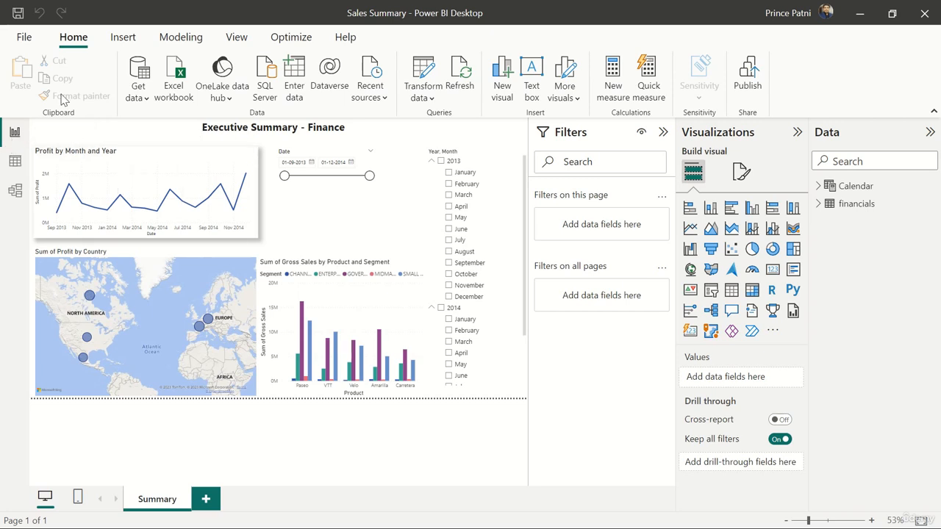
Create a new blank report and dismiss its start screen
left_click(25, 37)
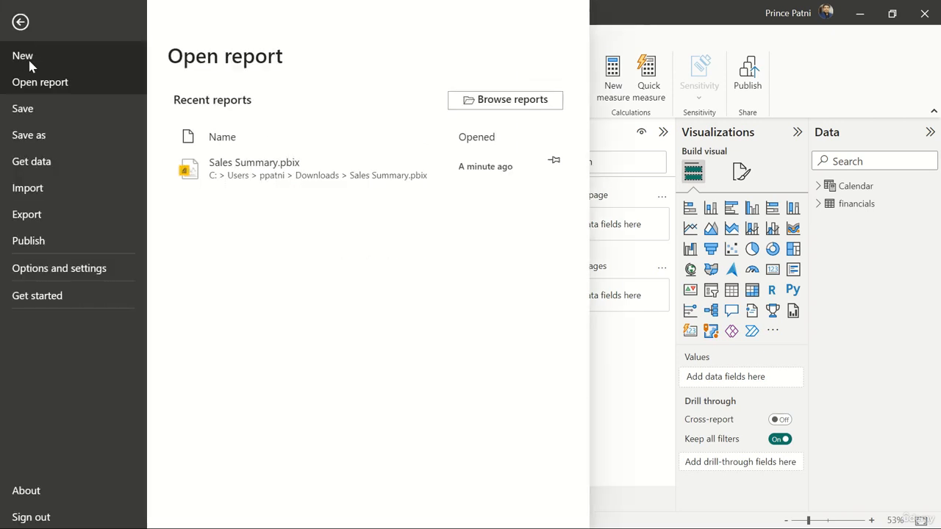
key("Escape")
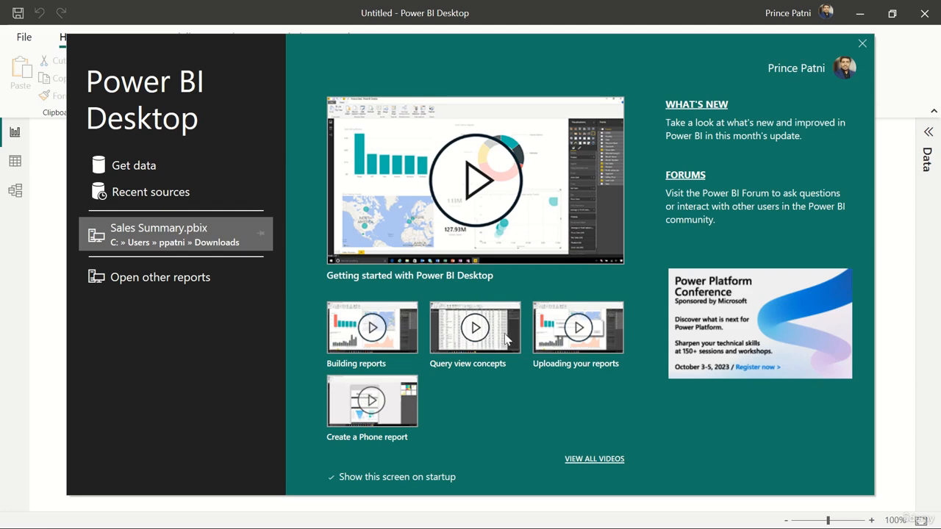
left_click(862, 44)
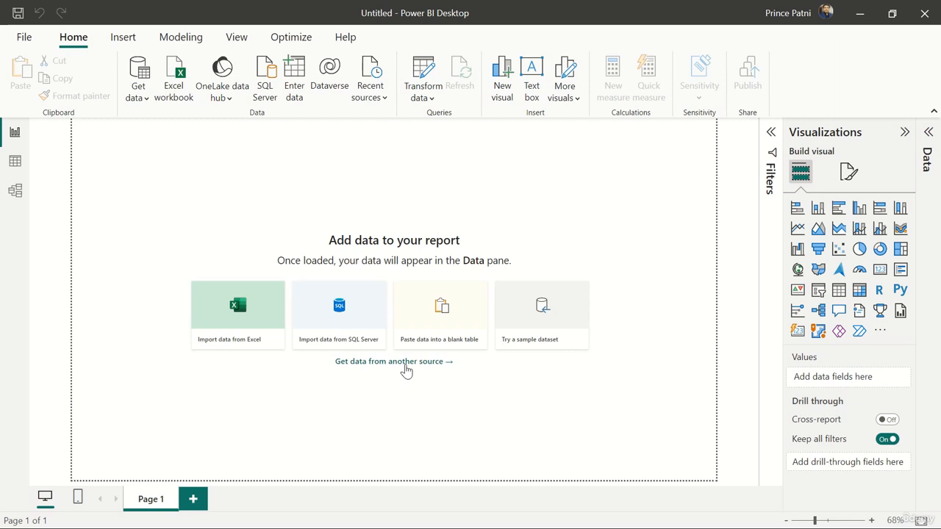
Bring up the full list of data connectors and examine the File and Database categories
left_click(406, 364)
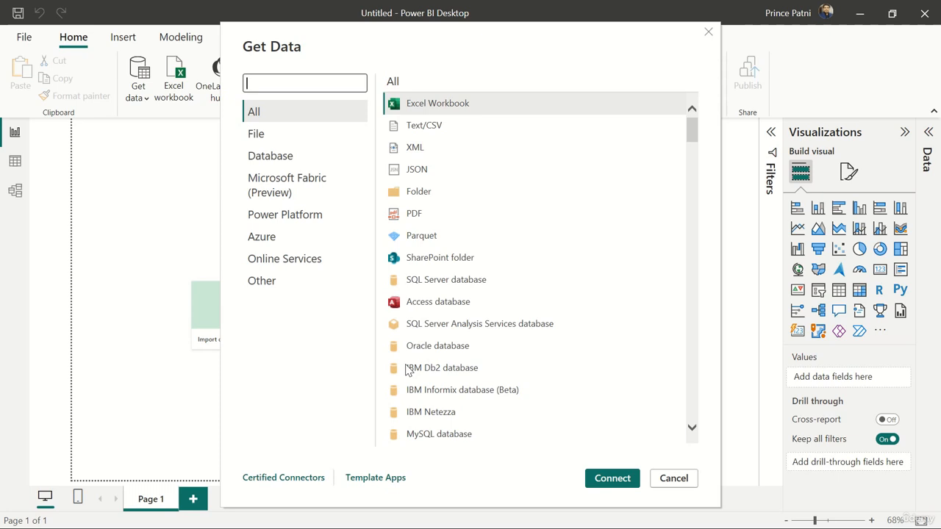
left_click(674, 478)
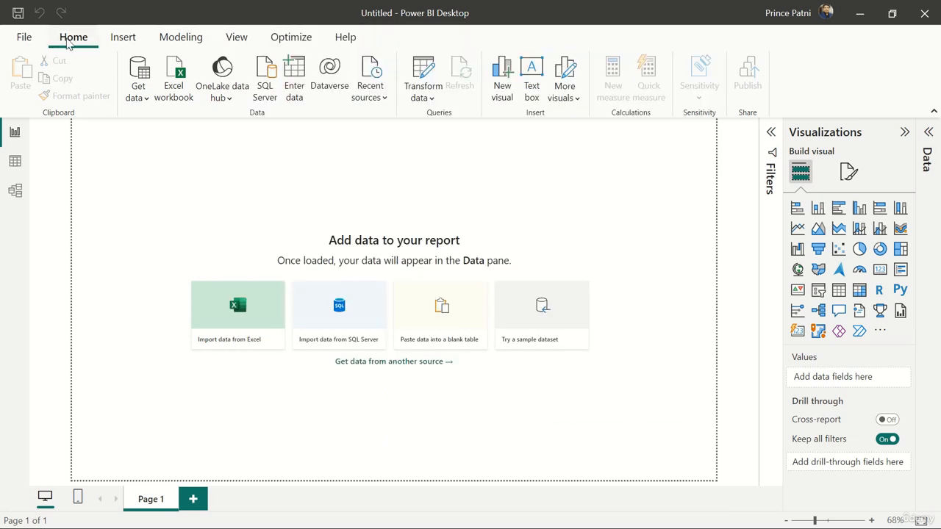
left_click(140, 97)
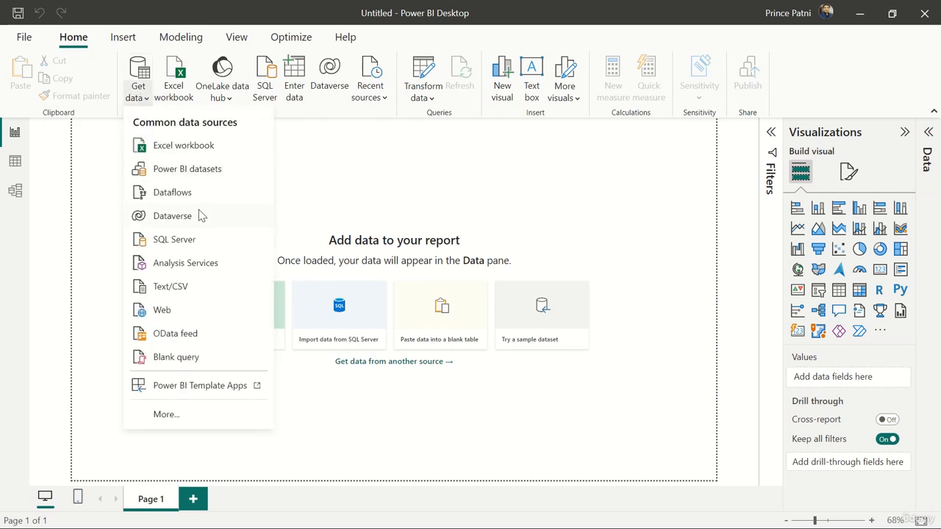
left_click(166, 414)
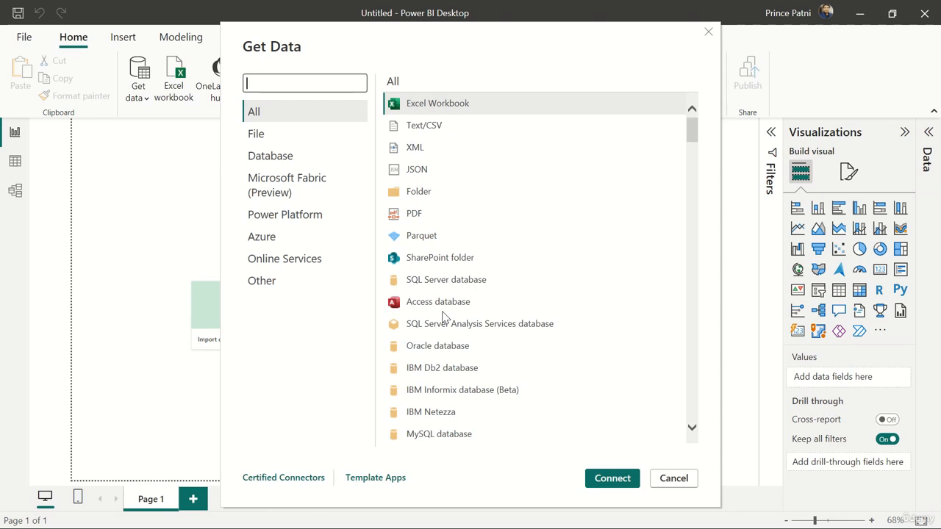
left_click(299, 134)
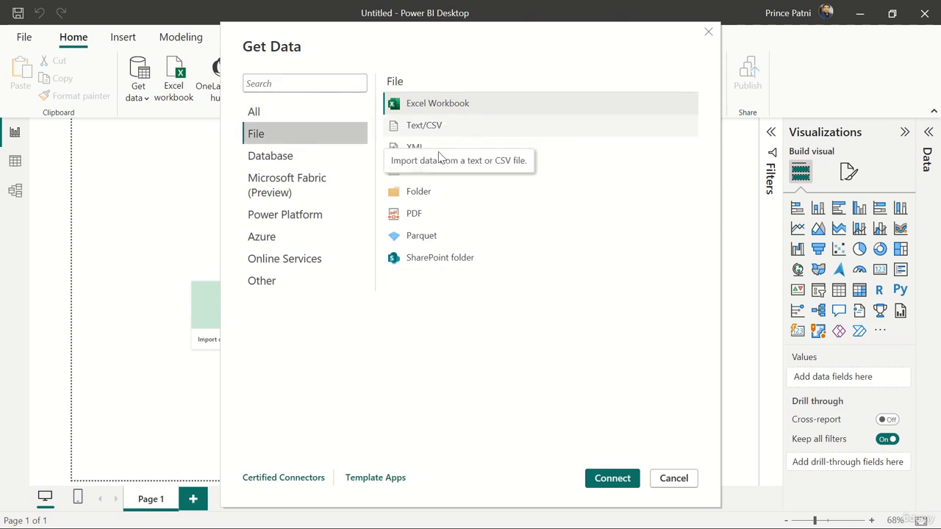
left_click(299, 163)
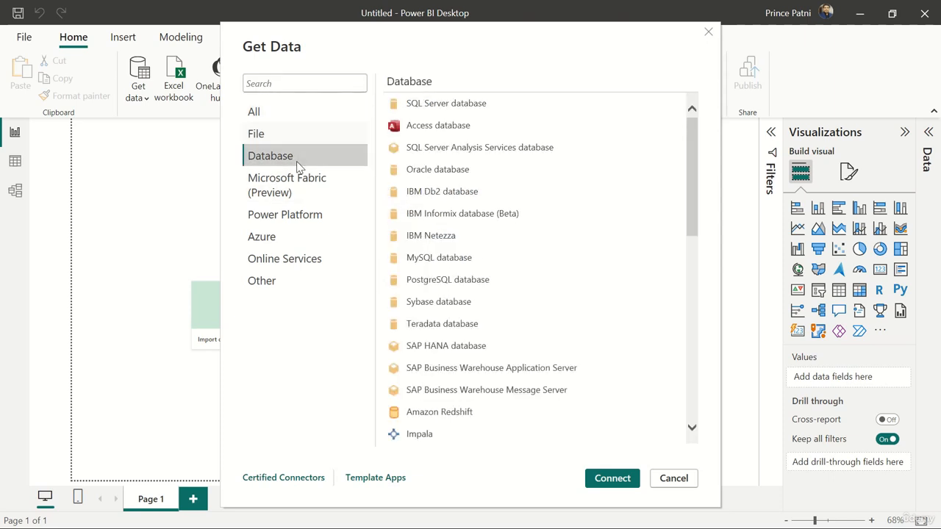
scroll(489, 311, "down", 5)
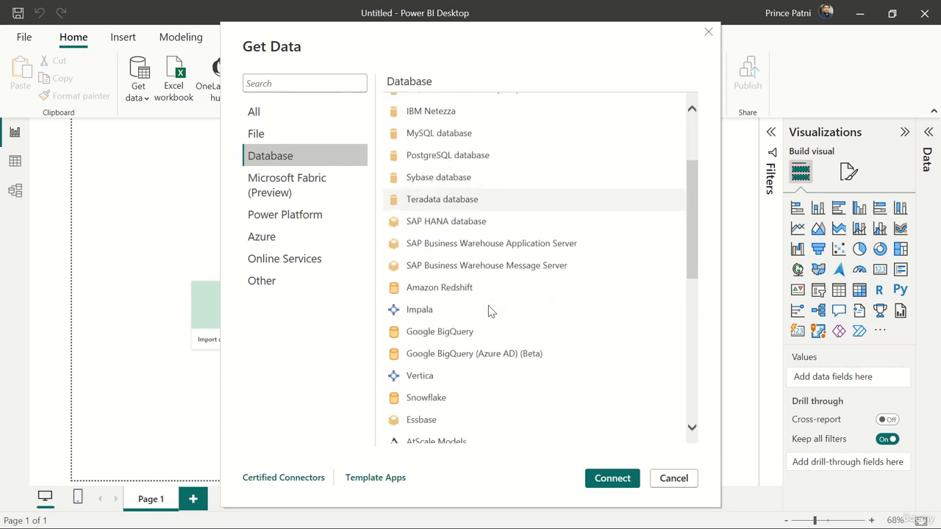
scroll(490, 311, "down", 4)
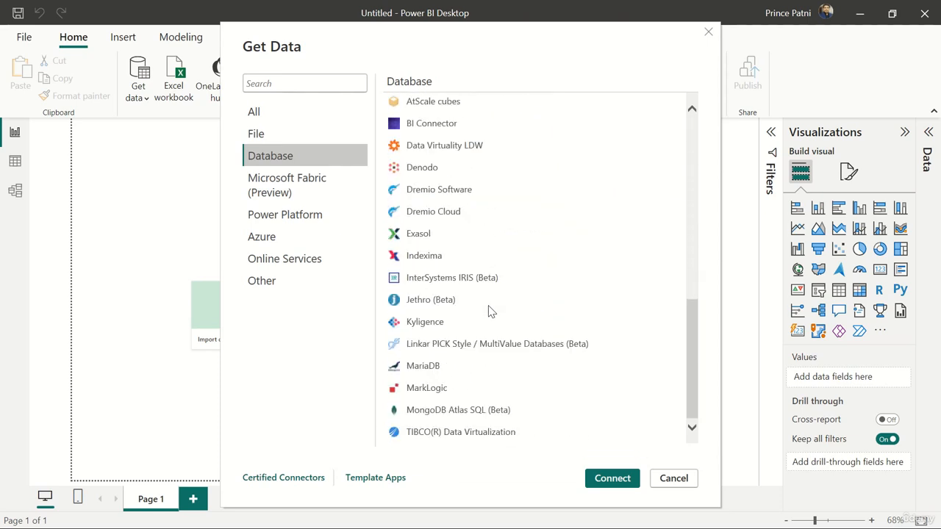
Examine the Microsoft Fabric, Power Platform, Azure, Online Services and Other connectors, and leave without connecting
left_click(291, 181)
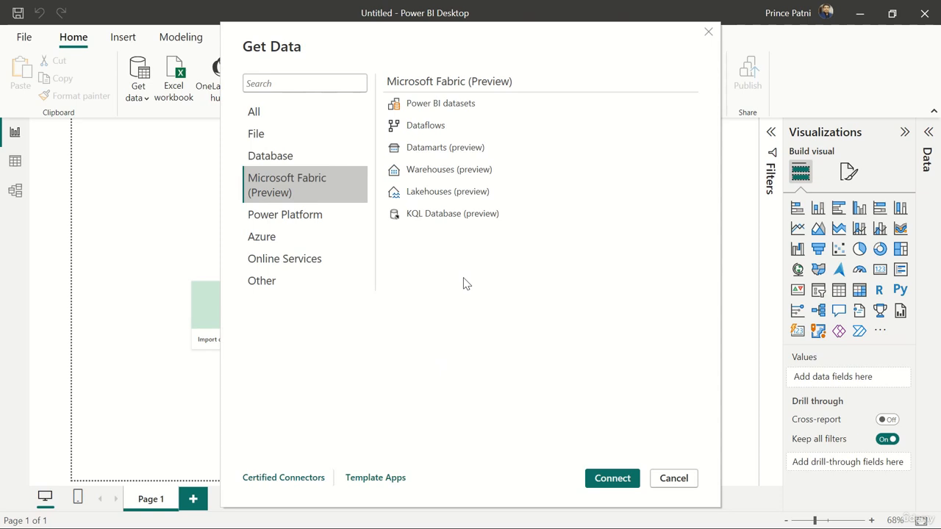
left_click(328, 219)
left_click(297, 235)
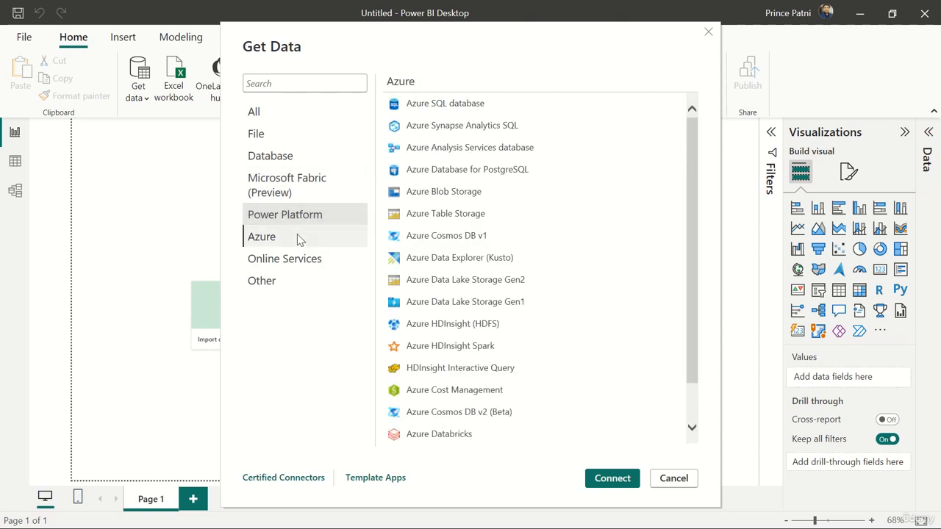
scroll(534, 292, "down", 2)
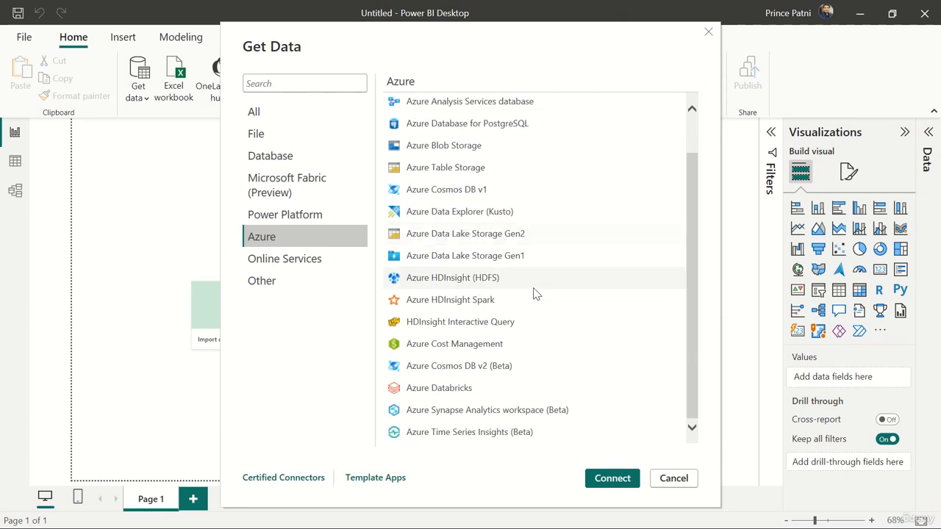
scroll(533, 292, "up", 2)
left_click(310, 265)
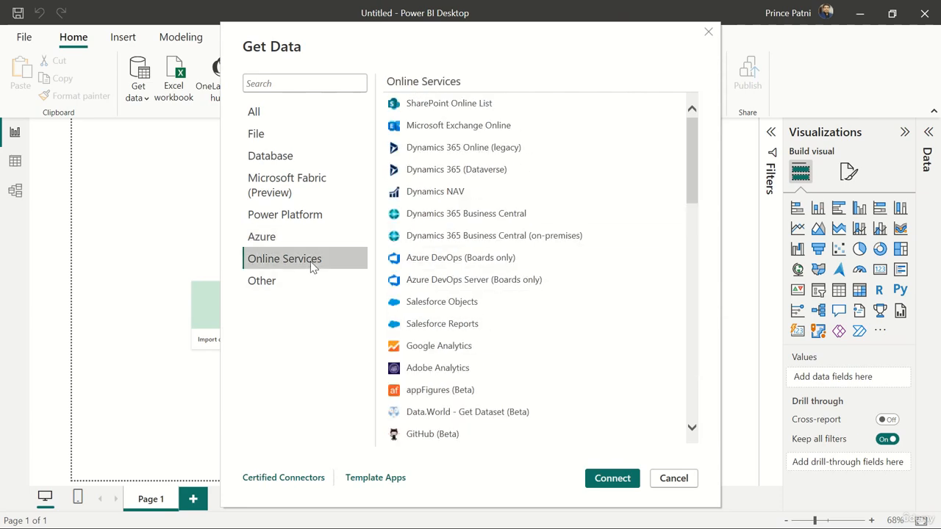
scroll(542, 353, "down", 14)
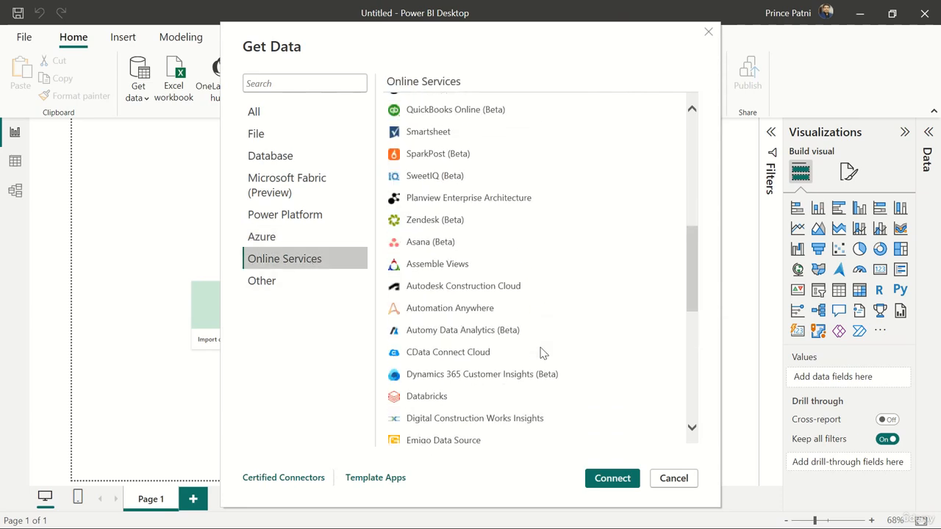
left_click(302, 285)
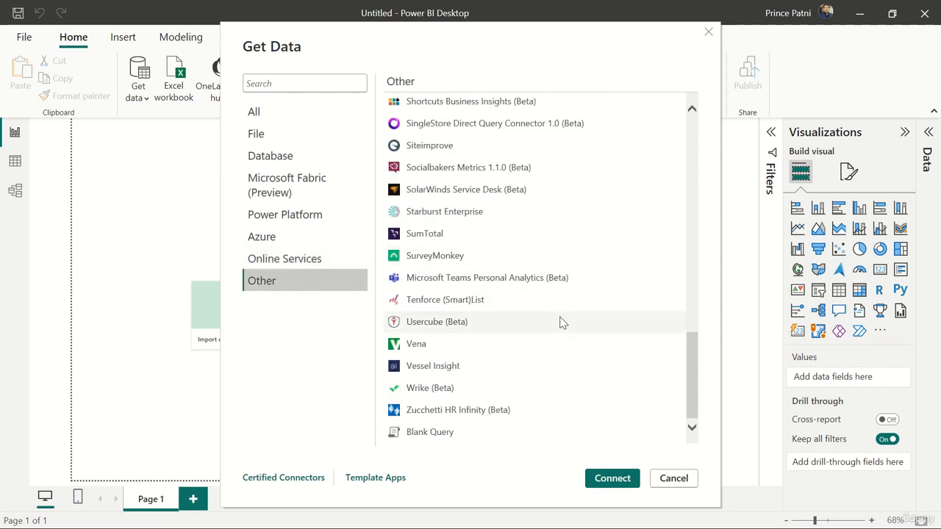
scroll(561, 323, "up", 15)
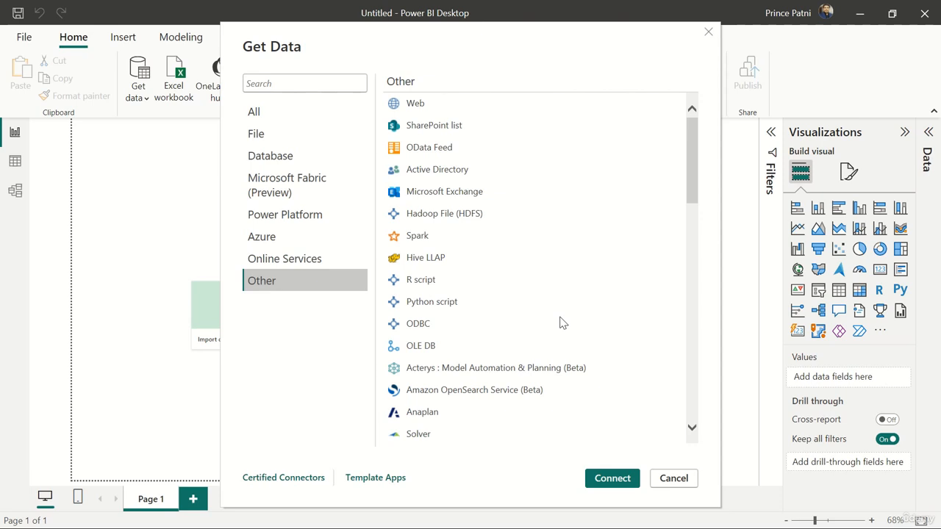
left_click(691, 478)
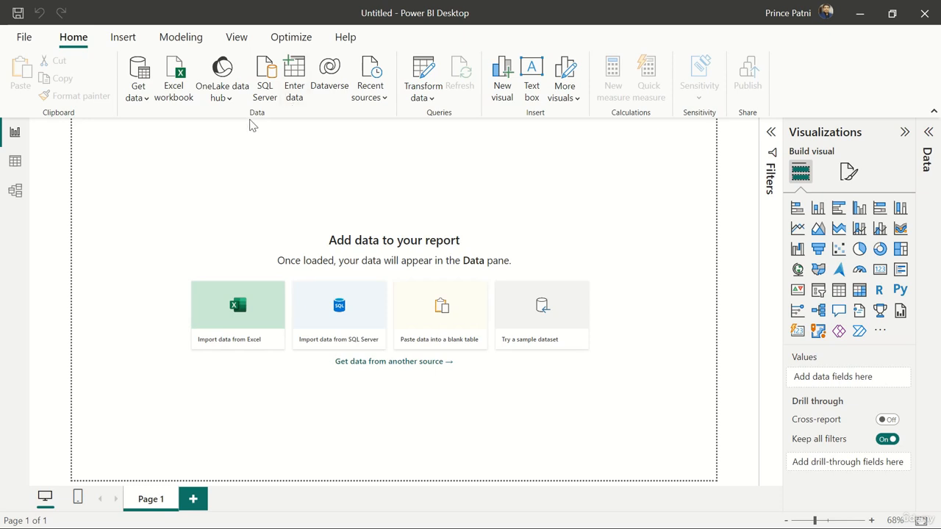
View the Power Query Editor for the empty report and close it
left_click(424, 81)
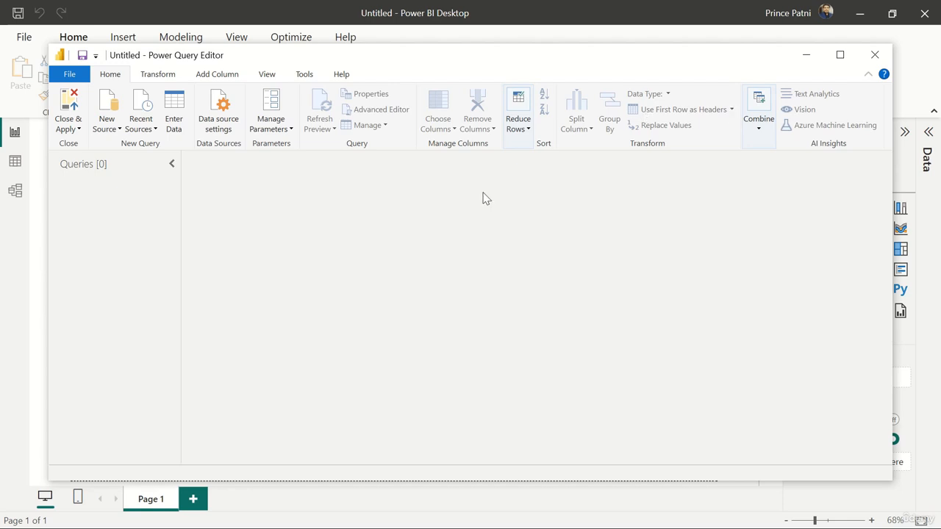
left_click(875, 55)
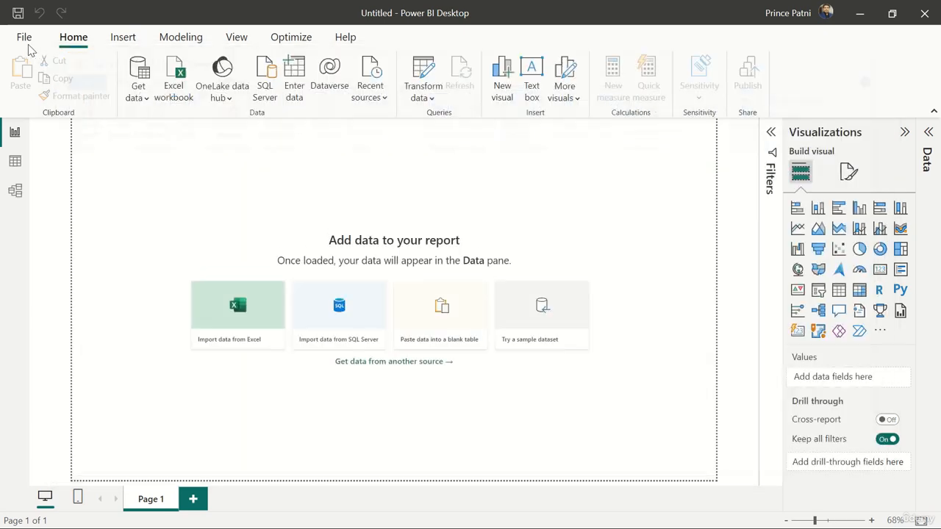
Reopen Sales Summary.pbix from the recent reports and decline the Azure Maps upgrade
left_click(24, 38)
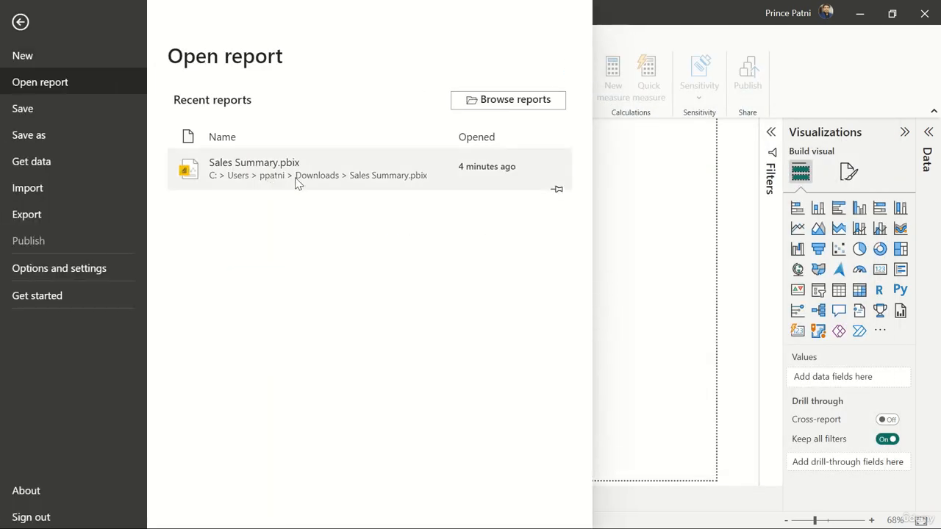
left_click(297, 183)
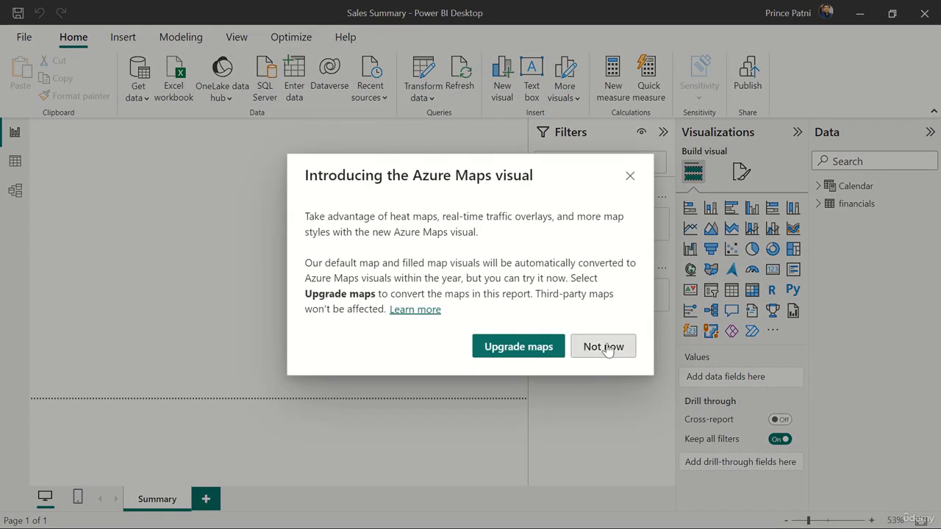
left_click(607, 350)
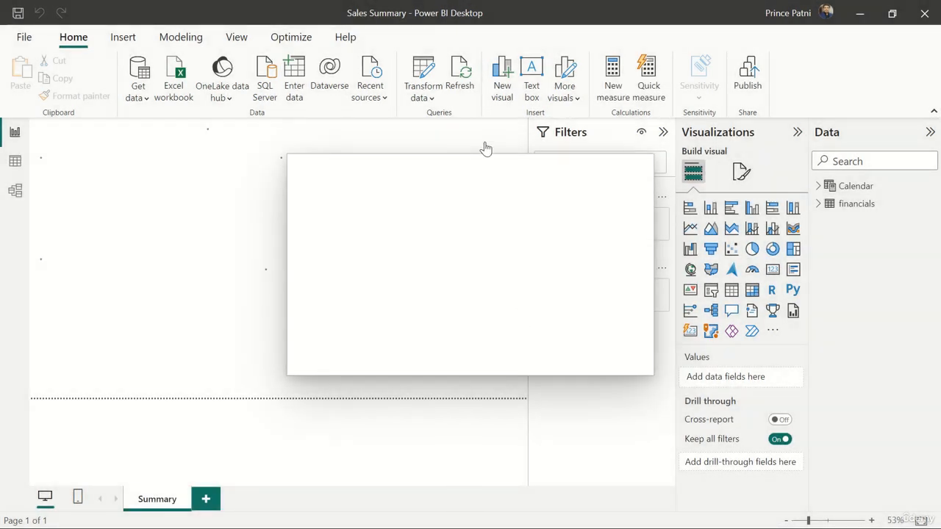
Examine the financials query and its applied steps in the Power Query Editor, and close the editor
left_click(430, 78)
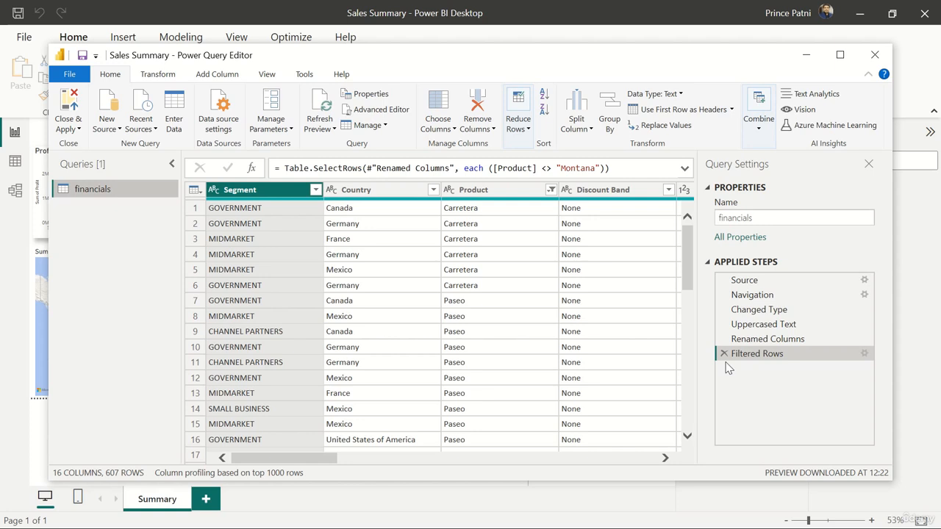
left_click(891, 56)
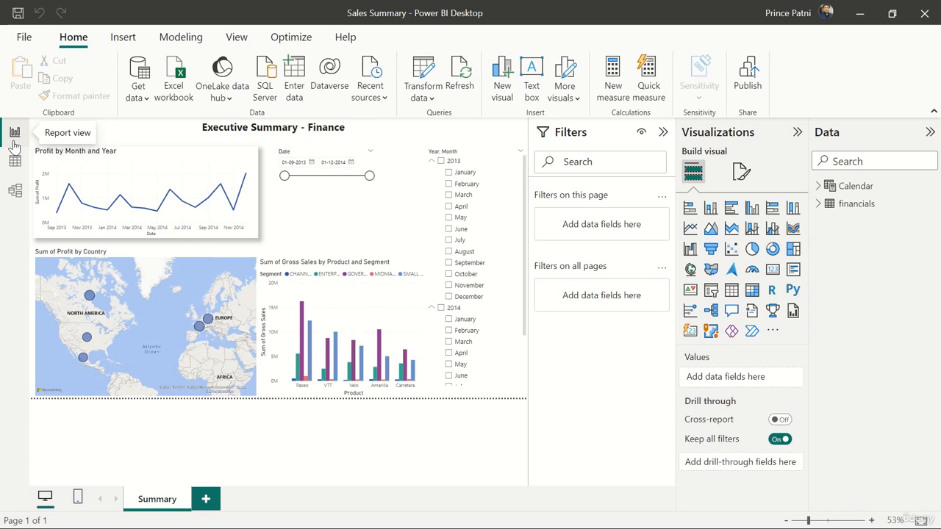
Expand the financials table's field list and add a blank report page
left_click(818, 205)
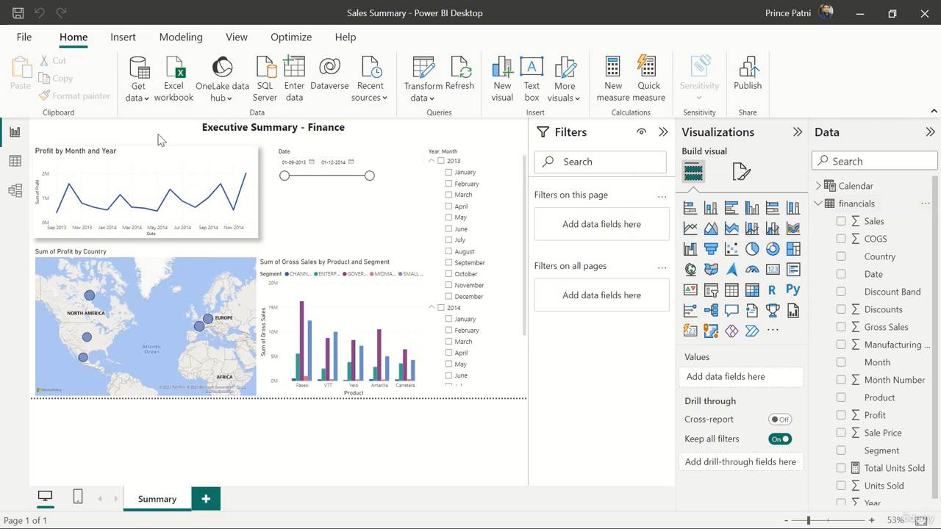
left_click(205, 500)
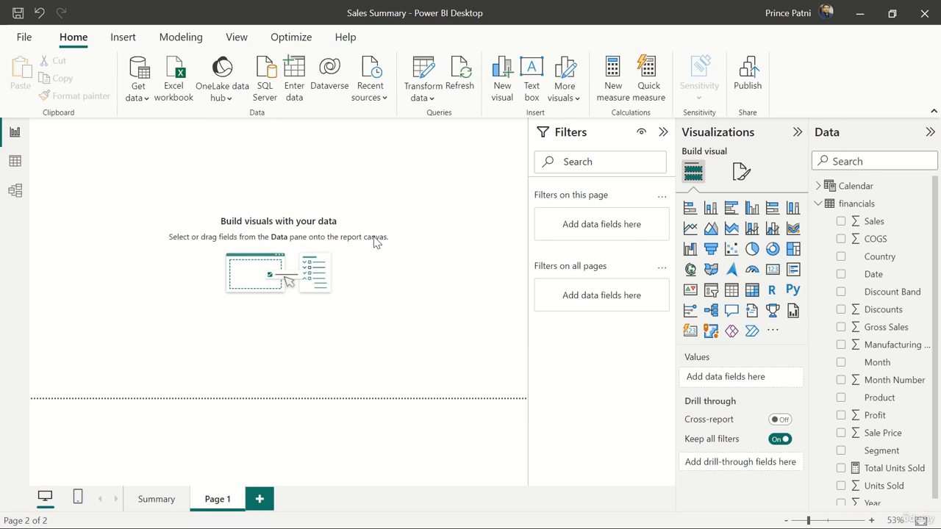
Compare the Summary page with the blank Page 1, ending on the Summary page
left_click(155, 499)
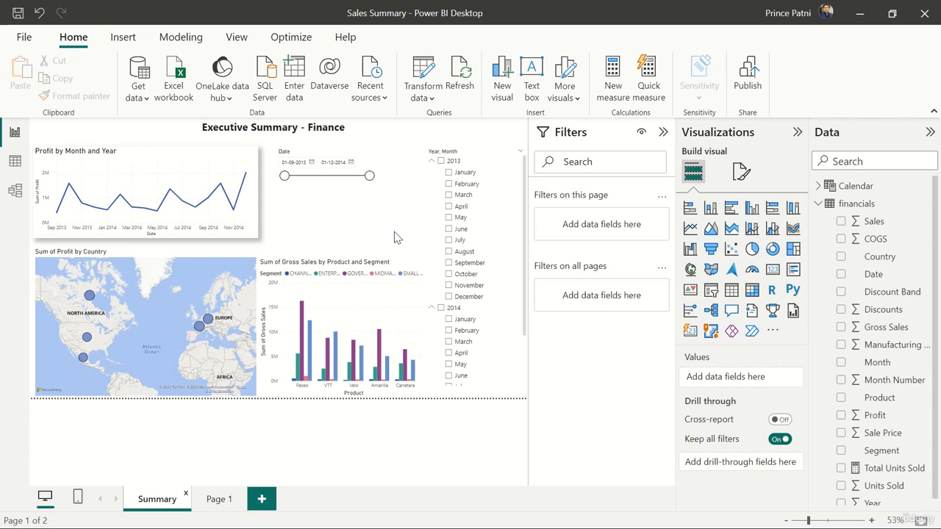
left_click(214, 504)
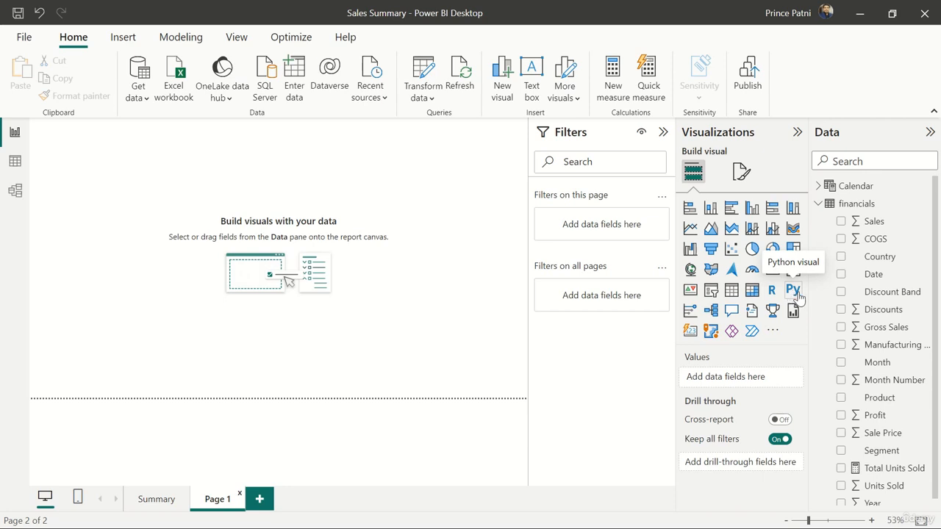
left_click(152, 501)
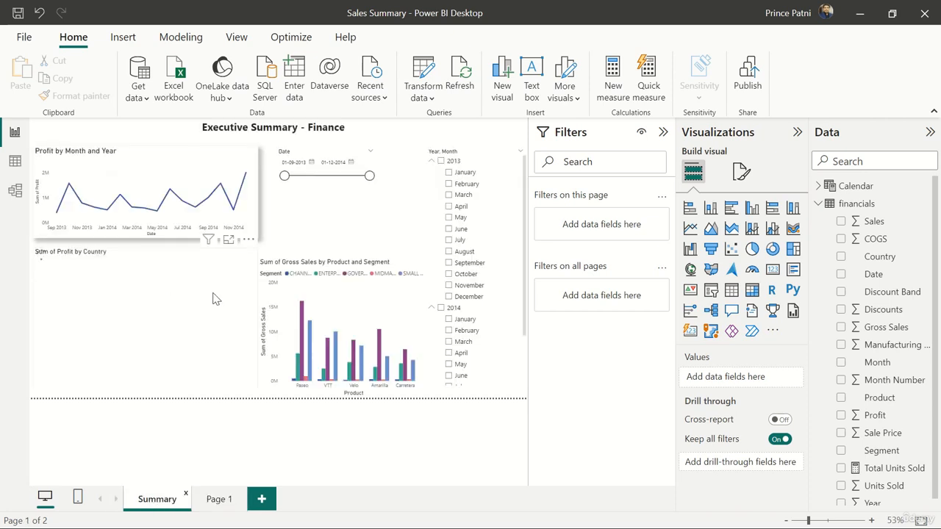